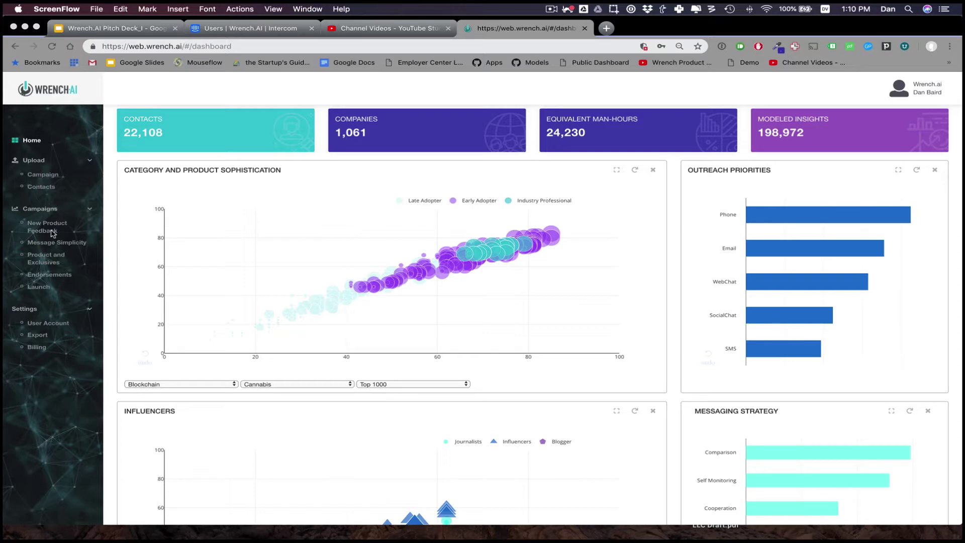
- Set the Category and Product Sophistication chart's x-axis to Artificial Intelligence / Big Data and its y-axis to Dan Match
left_click(231, 245)
scroll(221, 282, "down", 1)
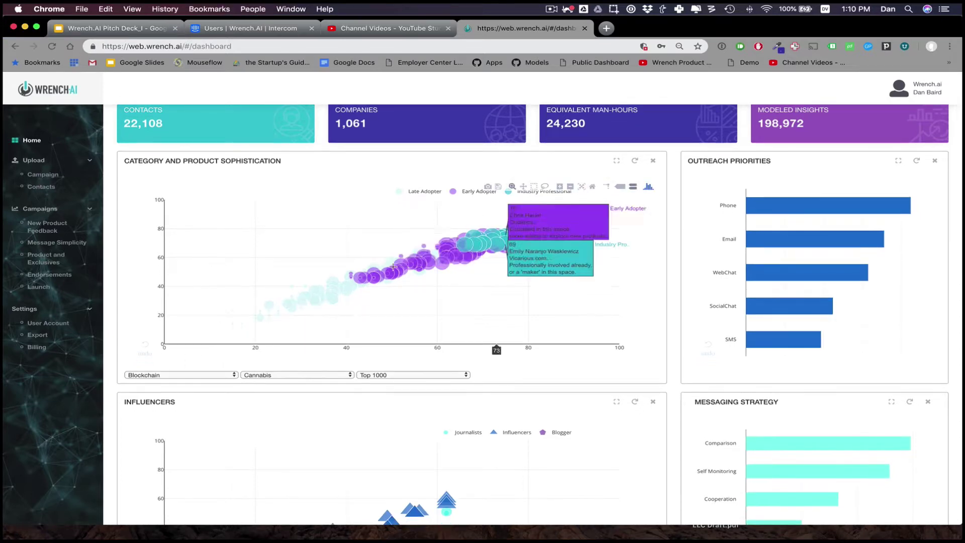
left_click(254, 375)
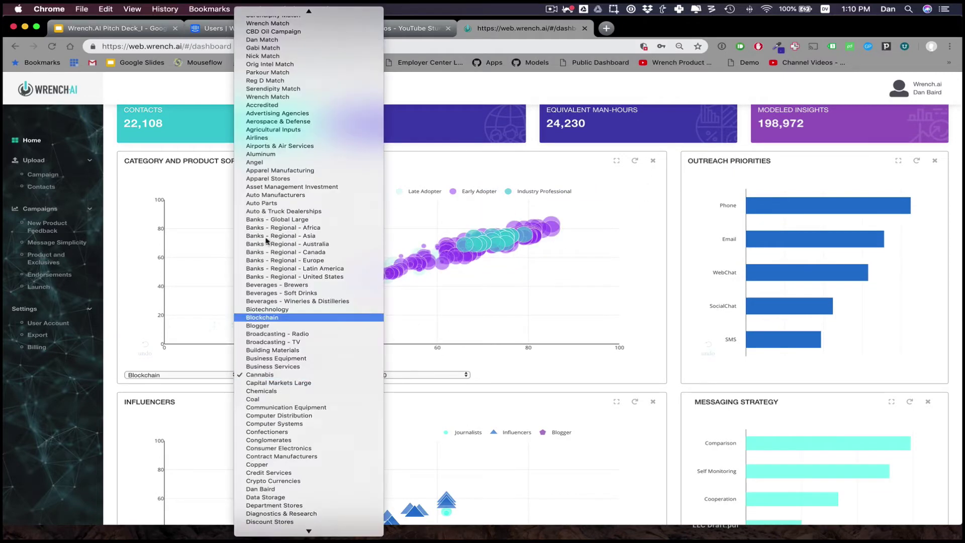
mouse_move(270, 8)
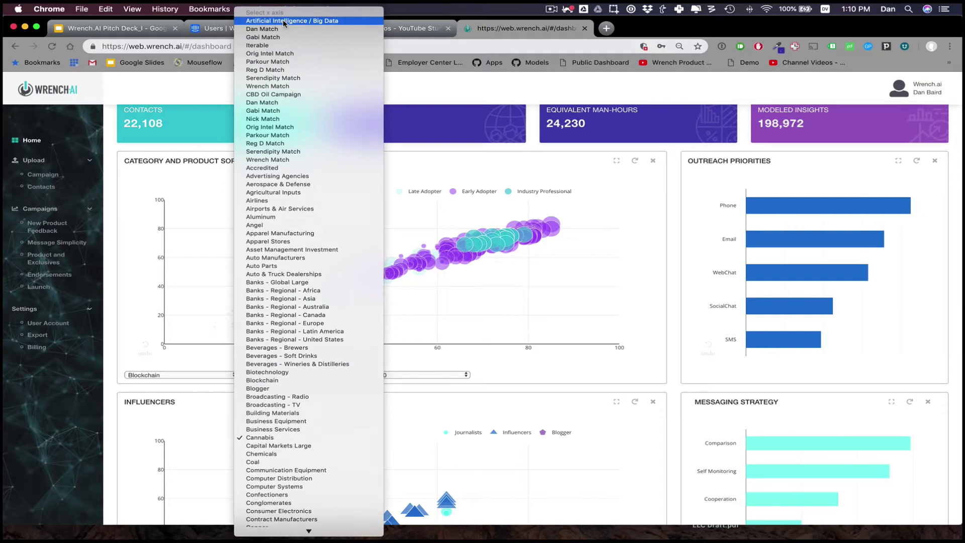
left_click(282, 20)
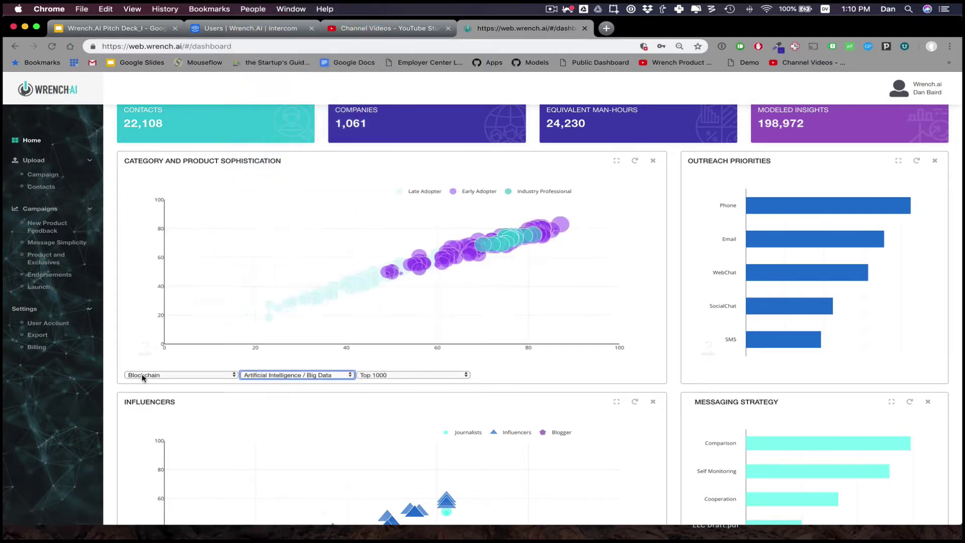
left_click(142, 376)
left_click(226, 31)
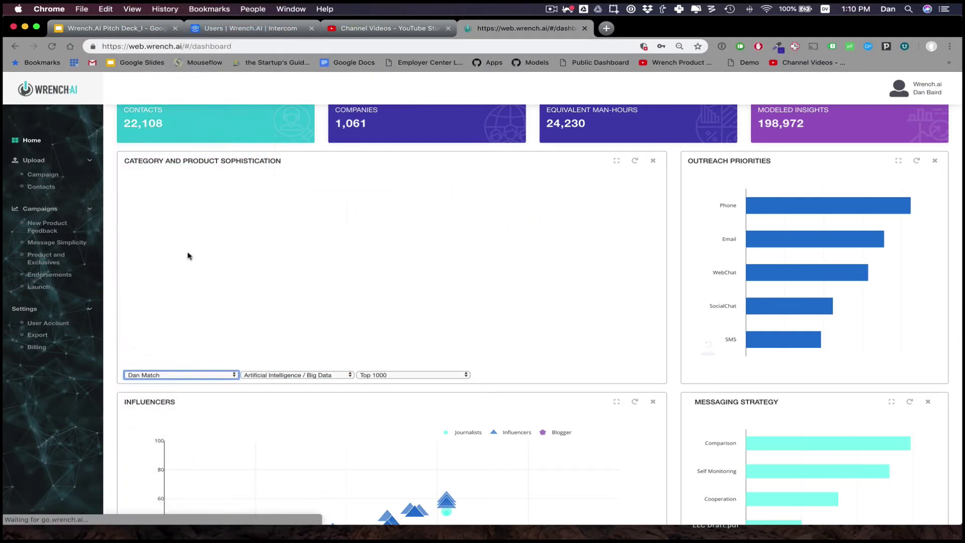
mouse_move(253, 335)
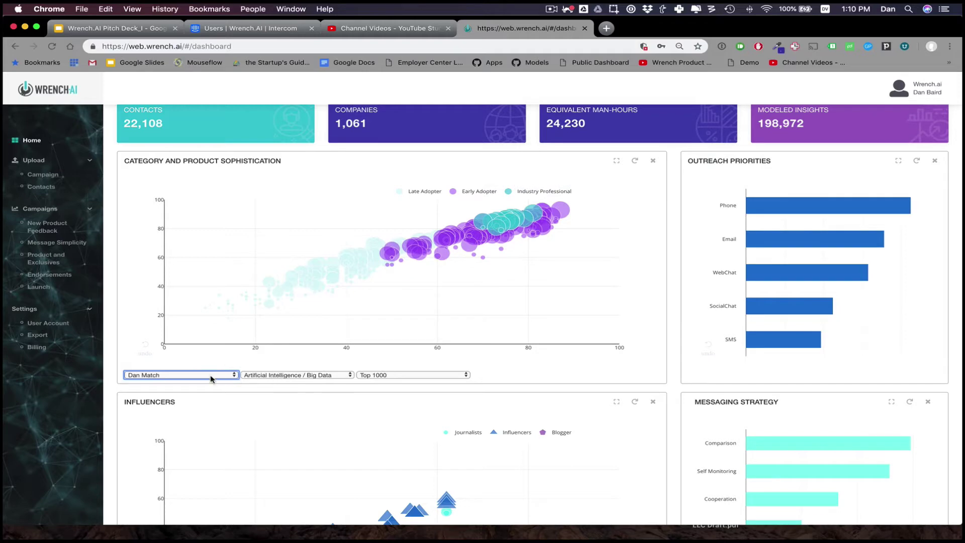
- Change the Category and Product Sophistication chart to plot Airlines on the y-axis against Cannabis on the x-axis
left_click(365, 377)
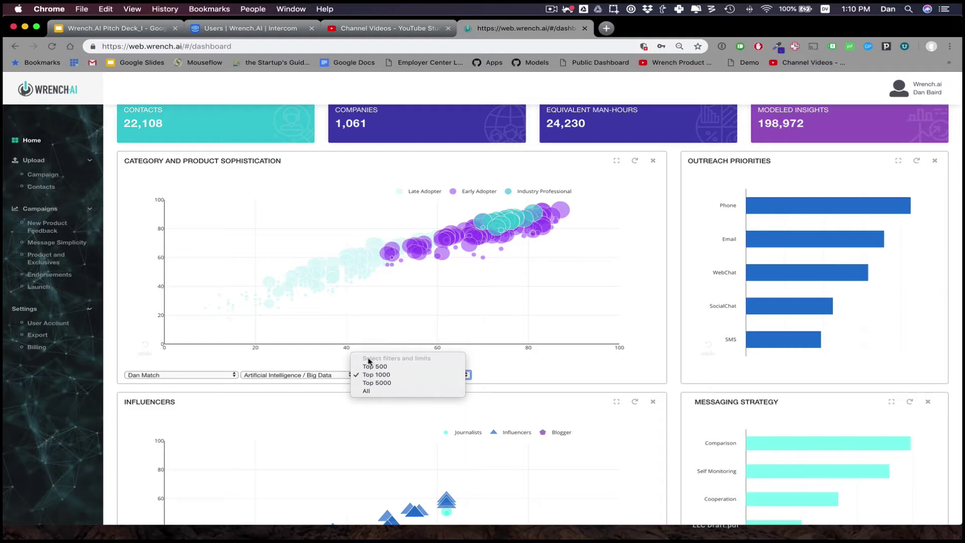
left_click(223, 374)
left_click(223, 374)
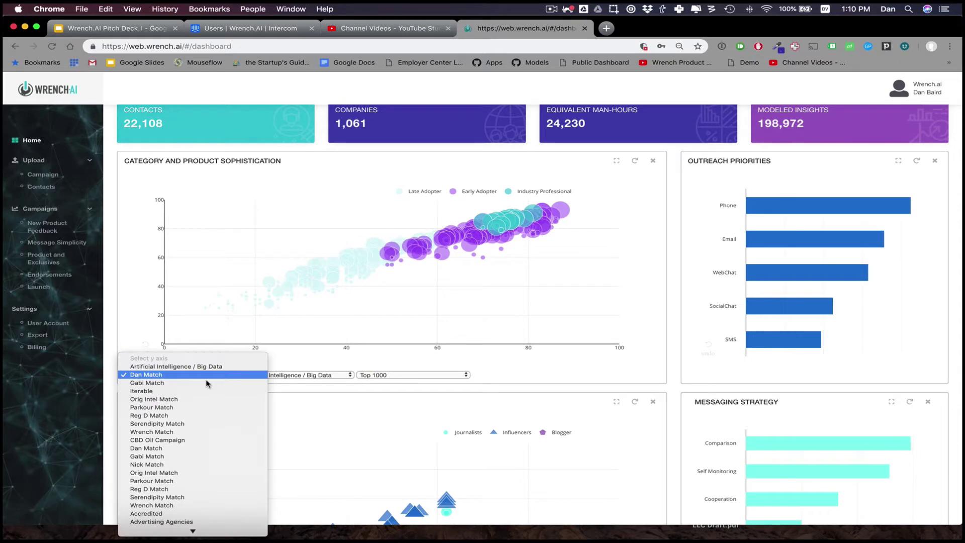
scroll(196, 460, "down", 5)
scroll(195, 463, "down", 10)
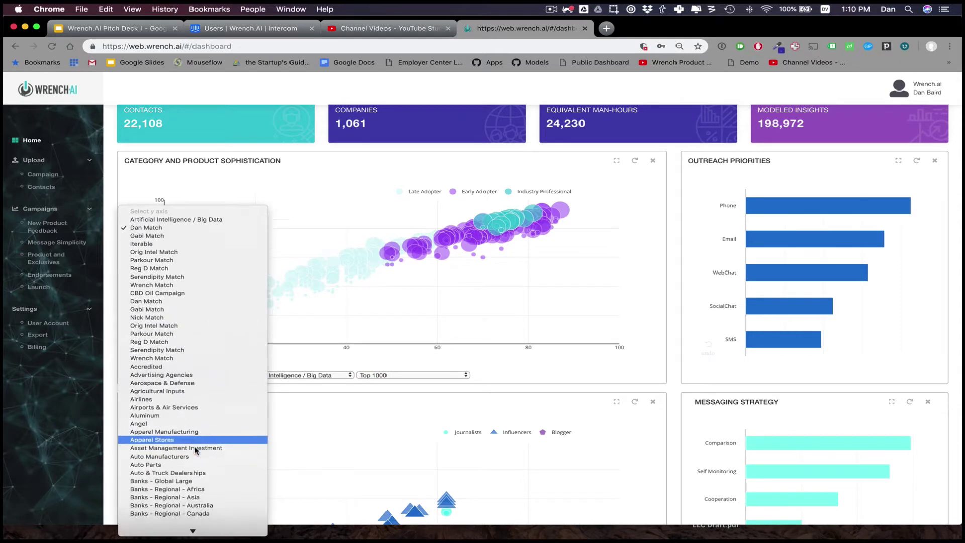
scroll(189, 403, "down", 5)
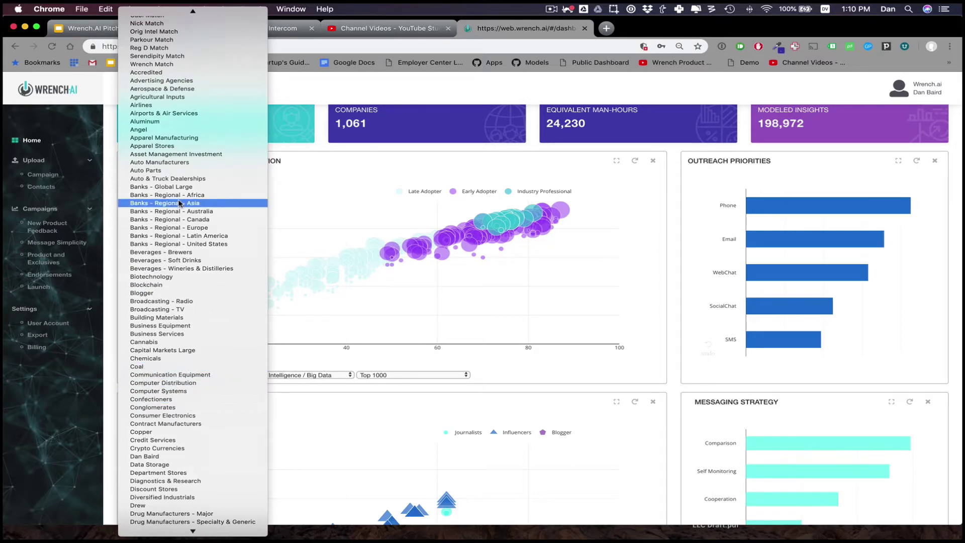
left_click(162, 106)
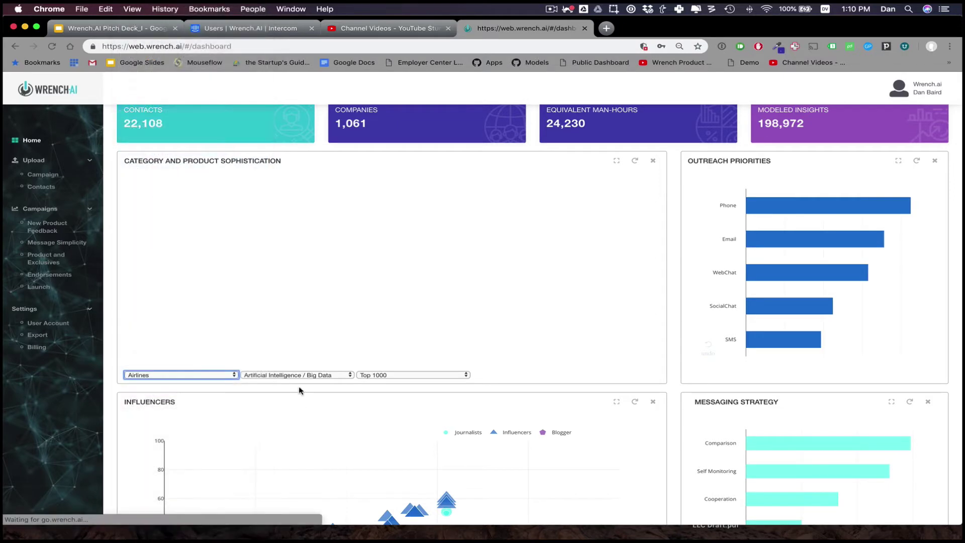
left_click(300, 375)
scroll(276, 504, "down", 10)
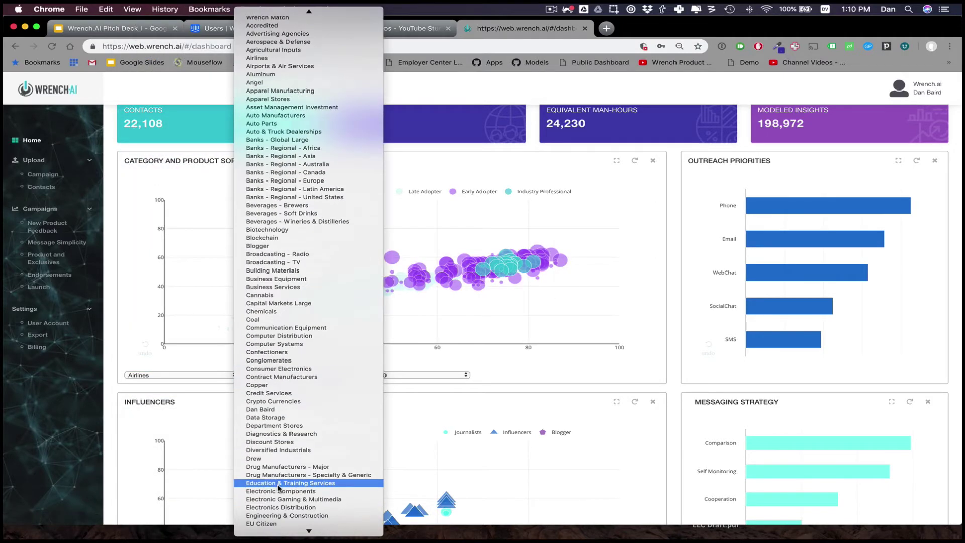
left_click(276, 297)
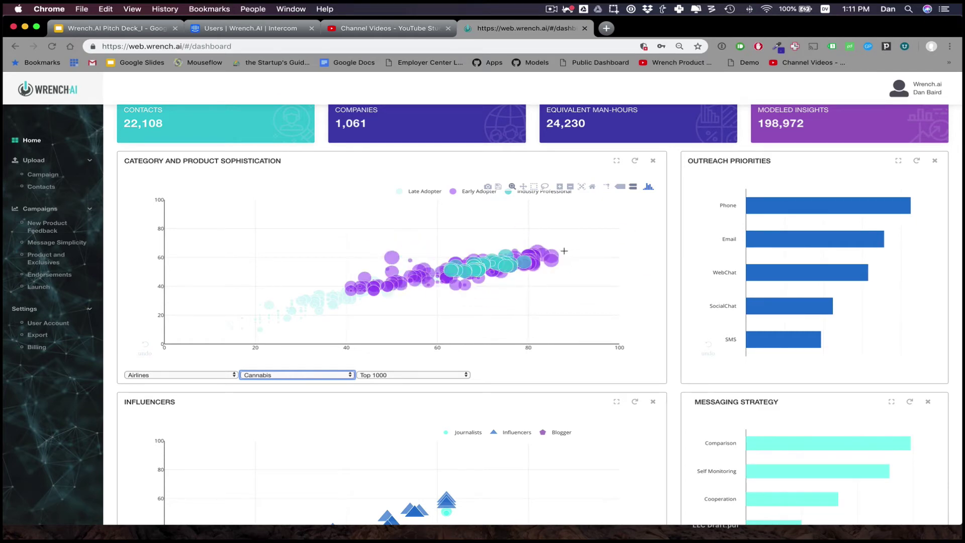
- Set both the y-axis and the x-axis of the sophistication chart to Artificial Intelligence / Big Data
left_click(211, 375)
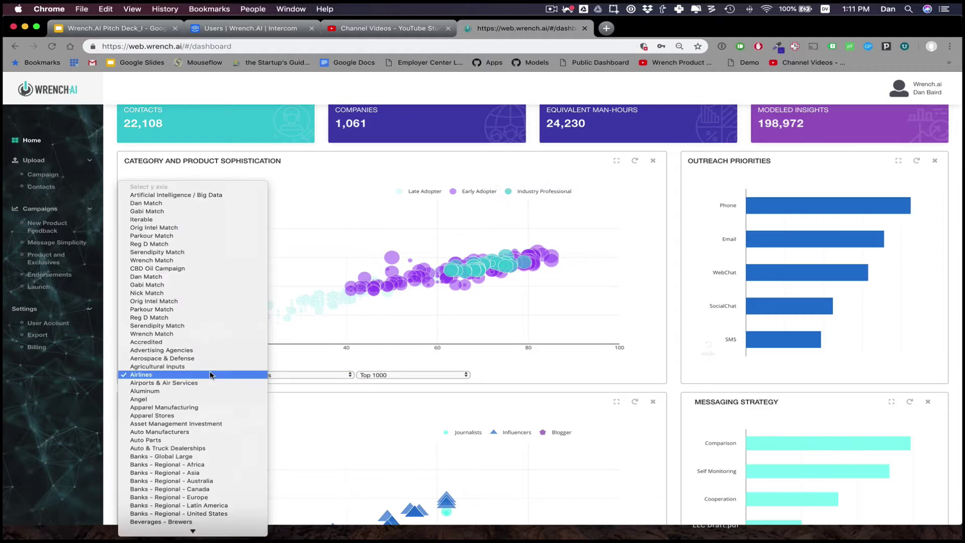
left_click(201, 194)
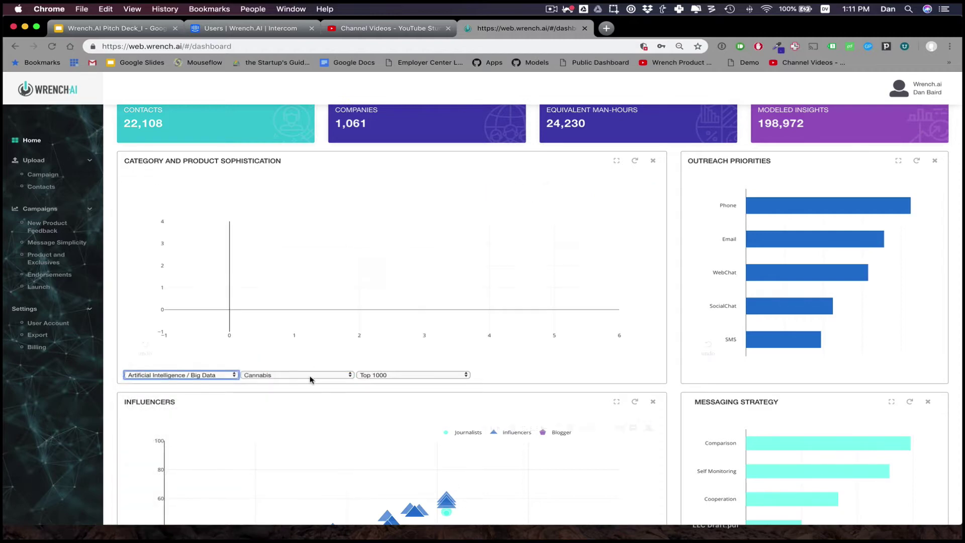
left_click(312, 375)
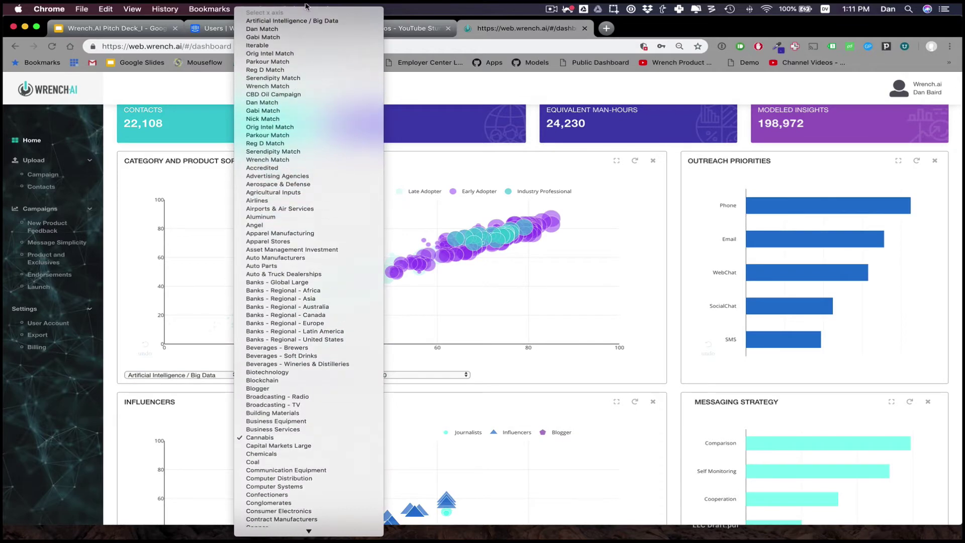
key("Escape")
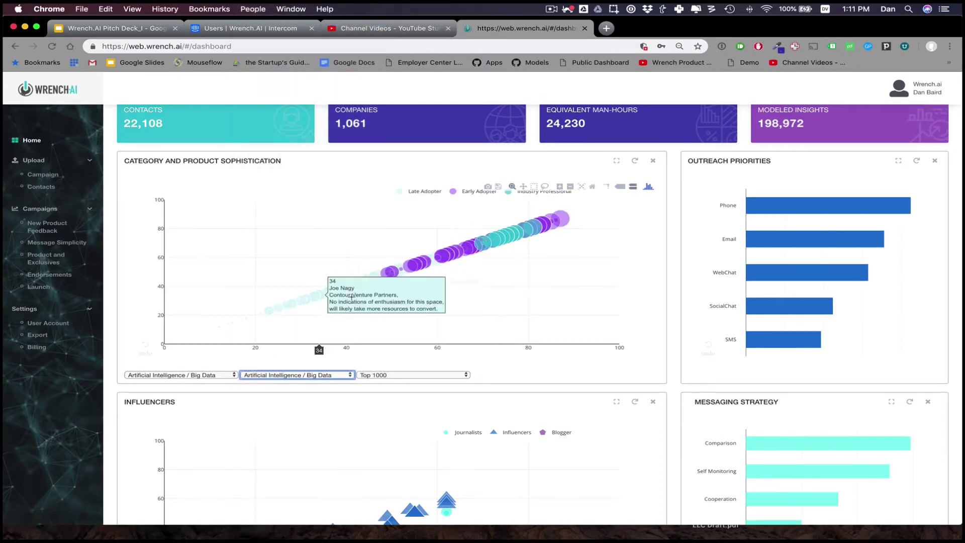
- Set the sophistication chart's y-axis to Banks - Global Large and its x-axis to Wrench Match
left_click(198, 374)
scroll(165, 476, "down", 1)
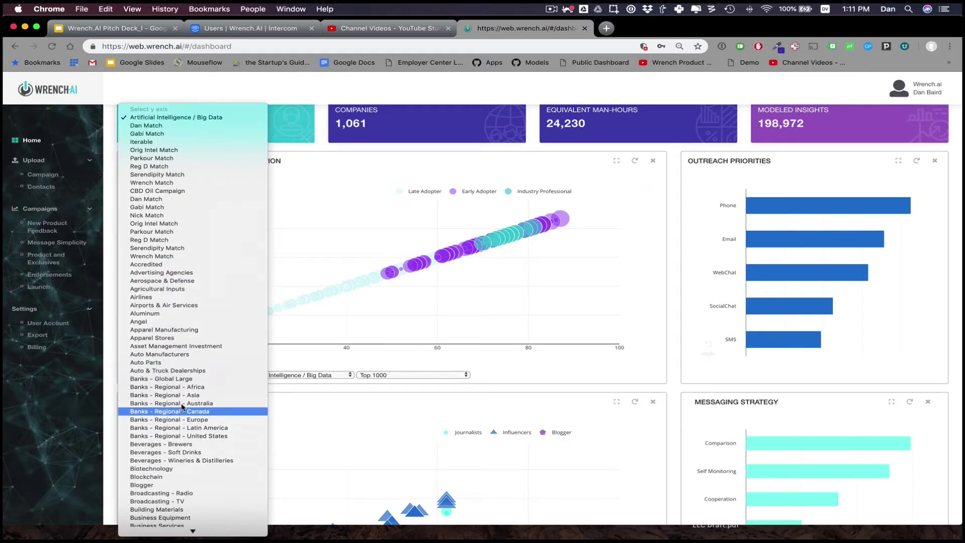
left_click(186, 382)
left_click(261, 375)
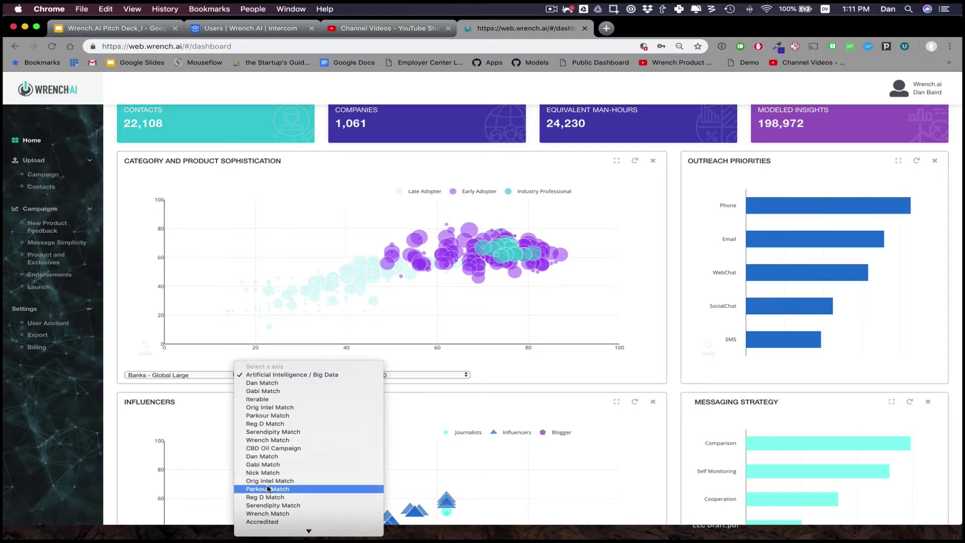
left_click(276, 514)
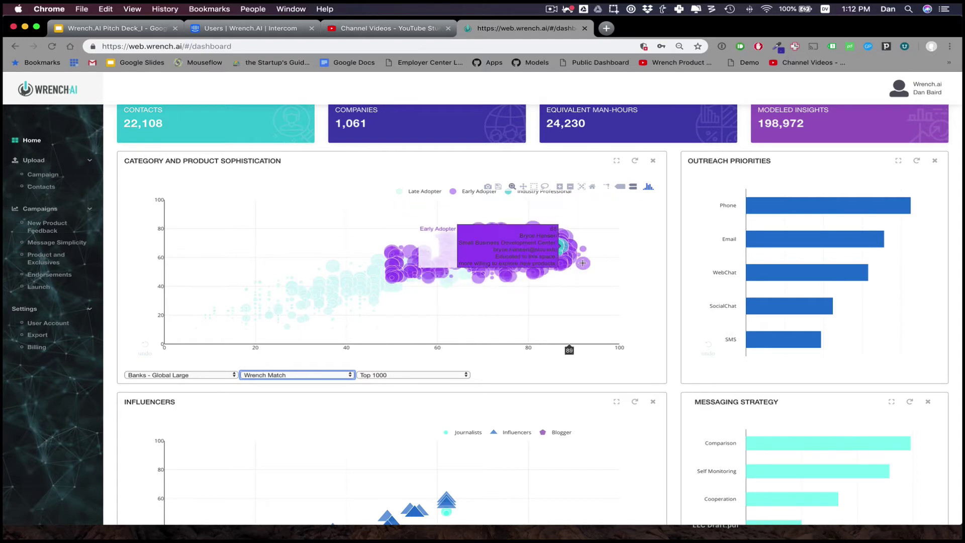
- Highlight the Outreach Priorities heading and examine how the contact channels rank in that chart
scroll(652, 320, "down", 1)
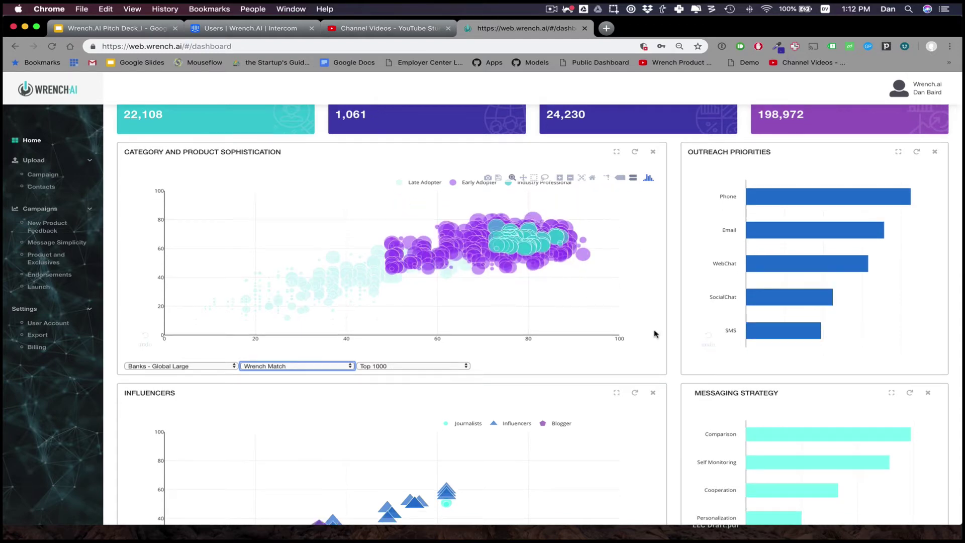
scroll(657, 366, "down", 1)
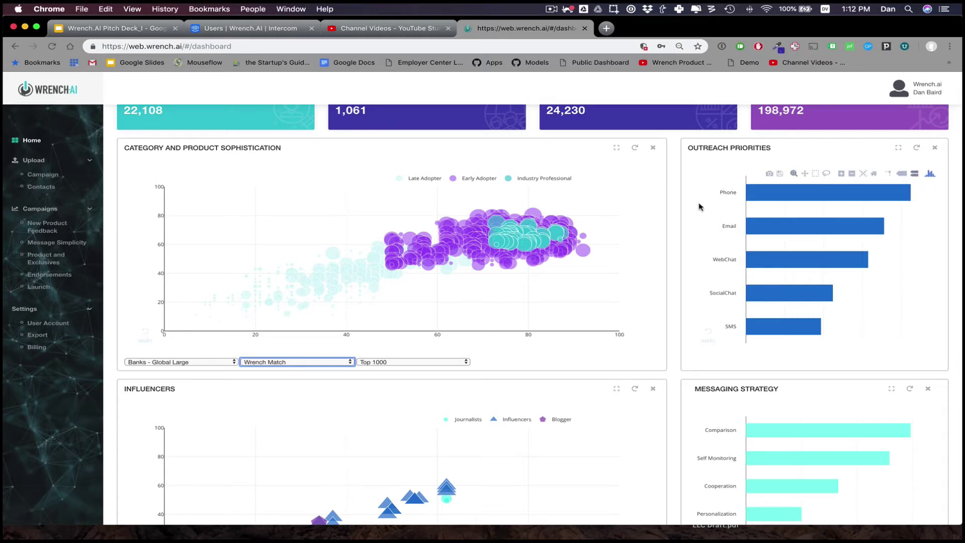
scroll(697, 216, "down", 2)
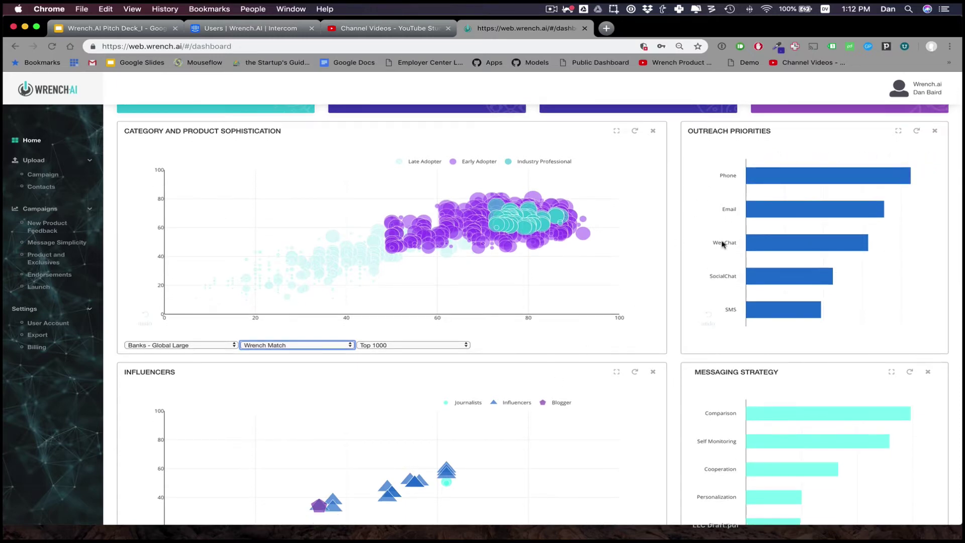
left_click_drag(685, 132, 802, 124)
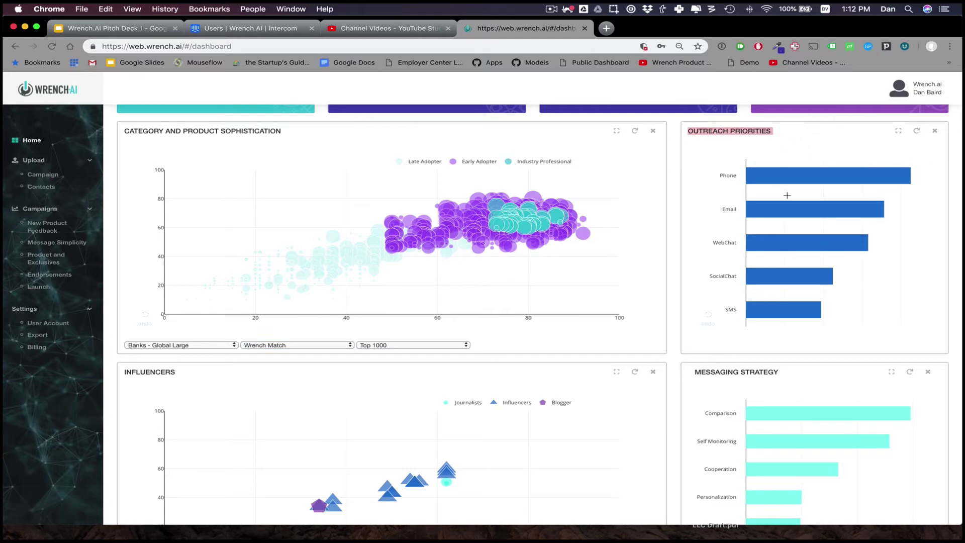
mouse_move(773, 314)
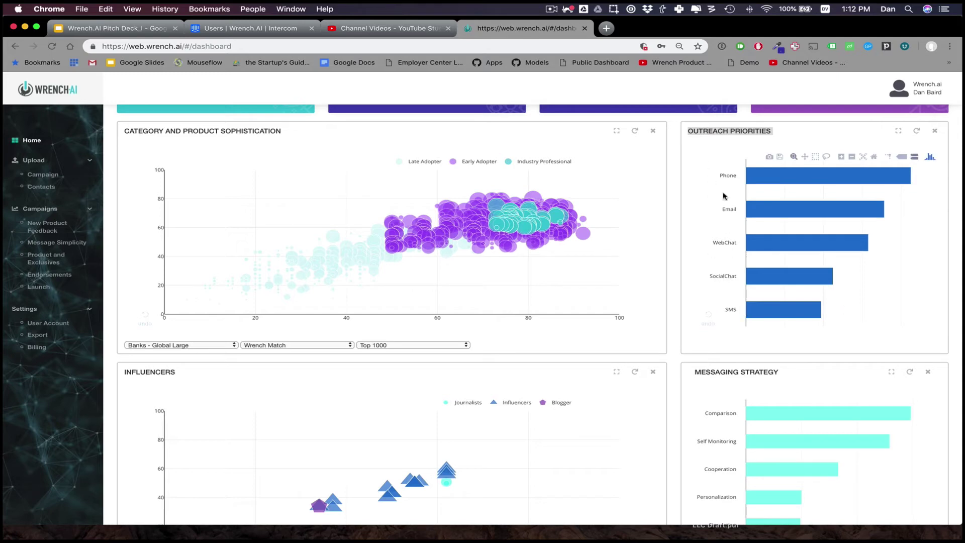
- Examine the Influencers chart's data points and legend categories, and the ranked approaches in the Messaging Strategy chart
scroll(693, 216, "down", 1)
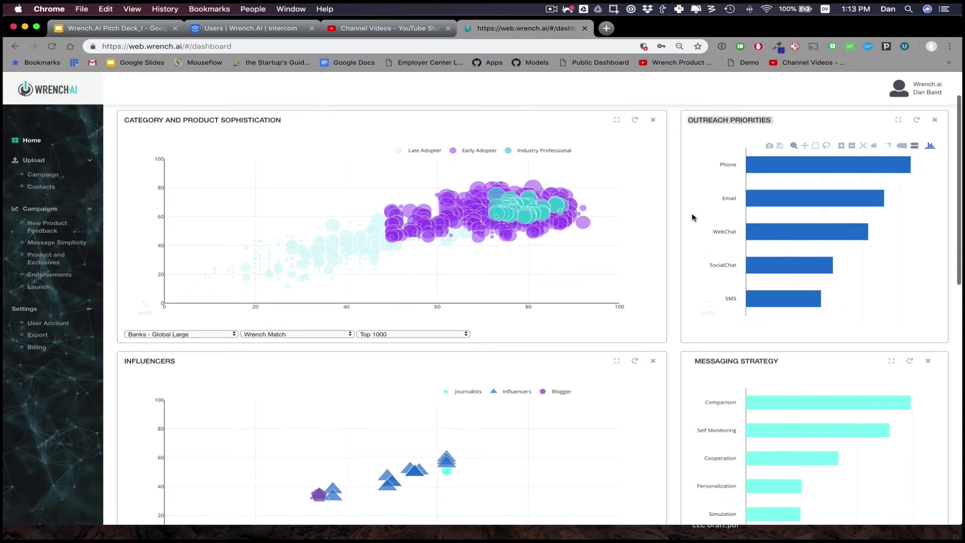
scroll(712, 251, "down", 5)
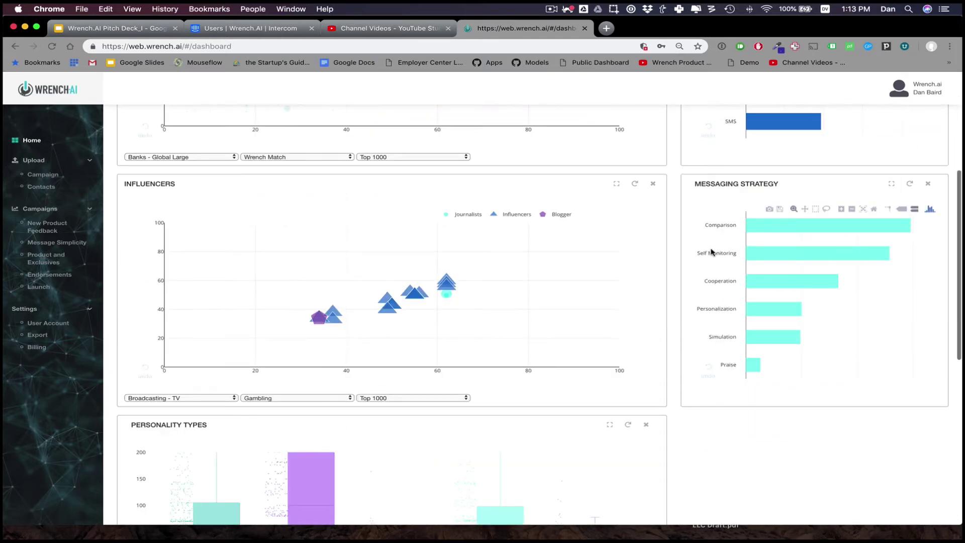
scroll(712, 251, "up", 6)
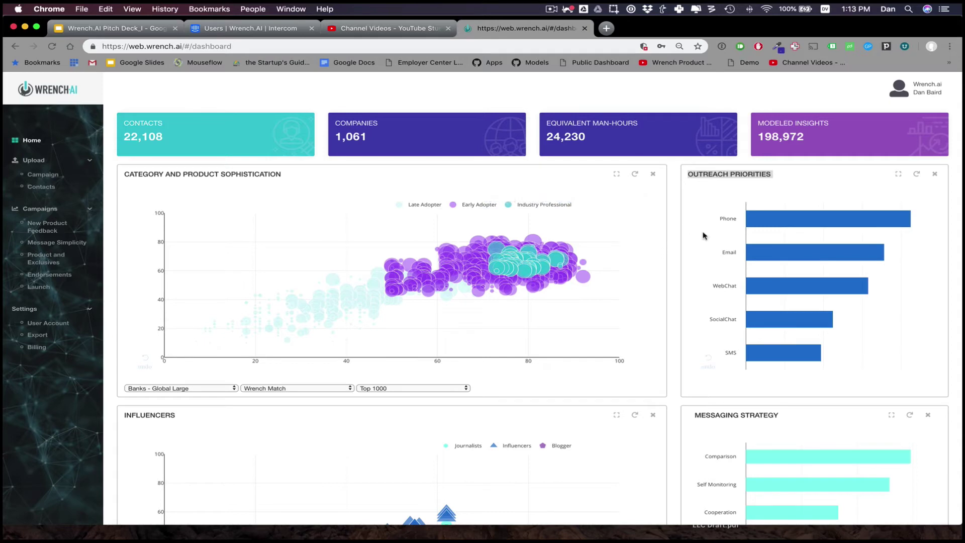
scroll(696, 288, "down", 4)
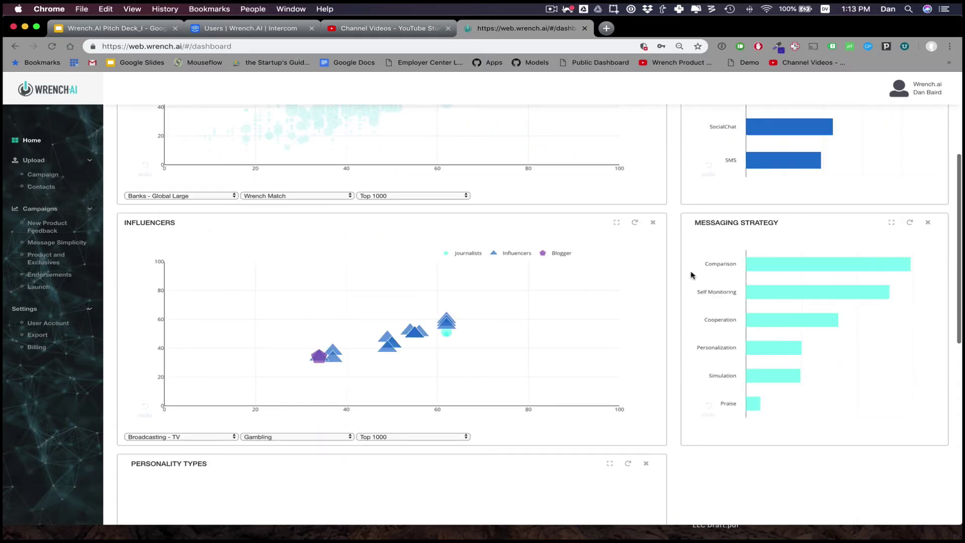
mouse_move(303, 351)
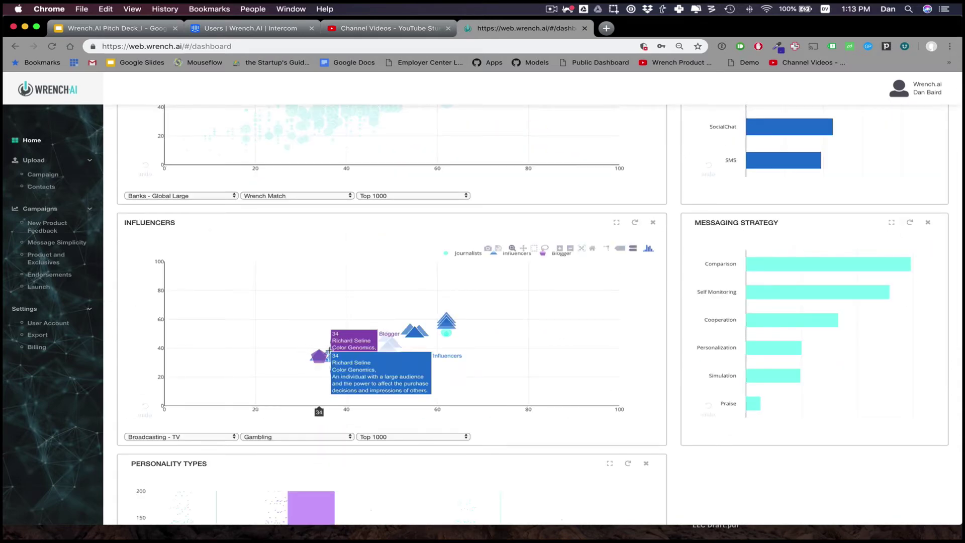
mouse_move(430, 325)
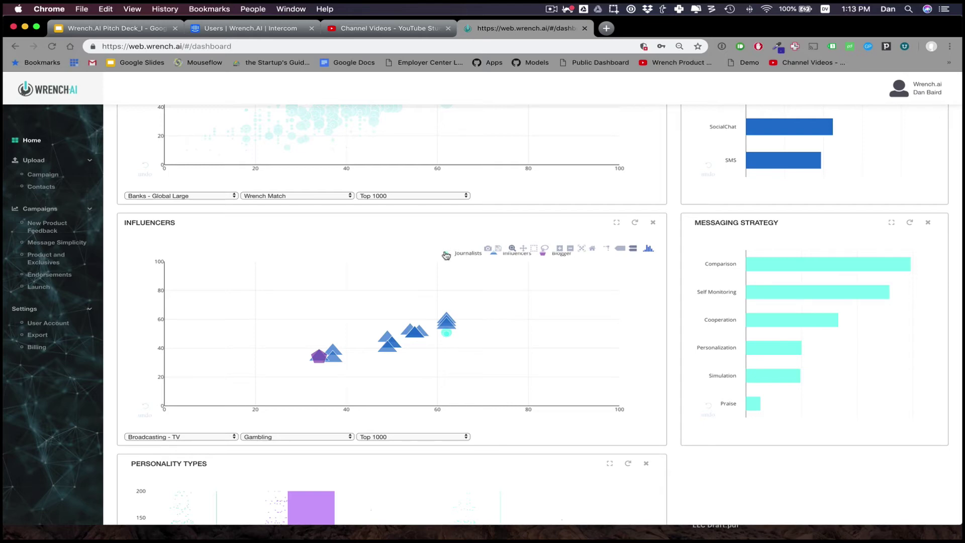
mouse_move(450, 268)
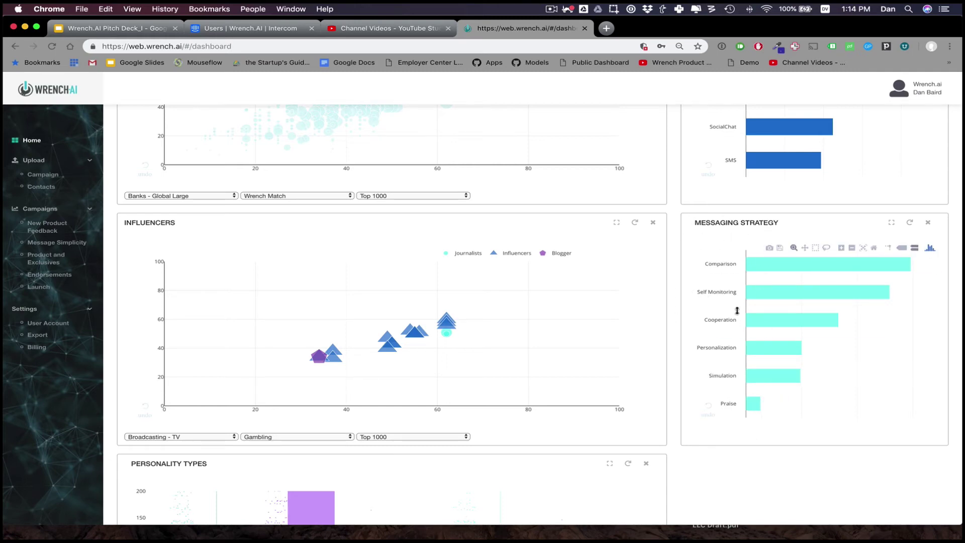
mouse_move(759, 322)
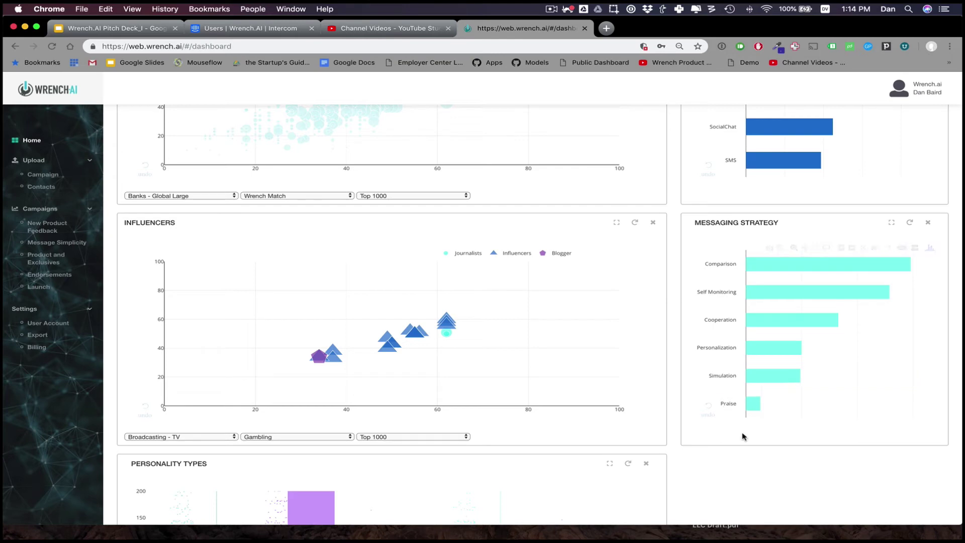
mouse_move(756, 265)
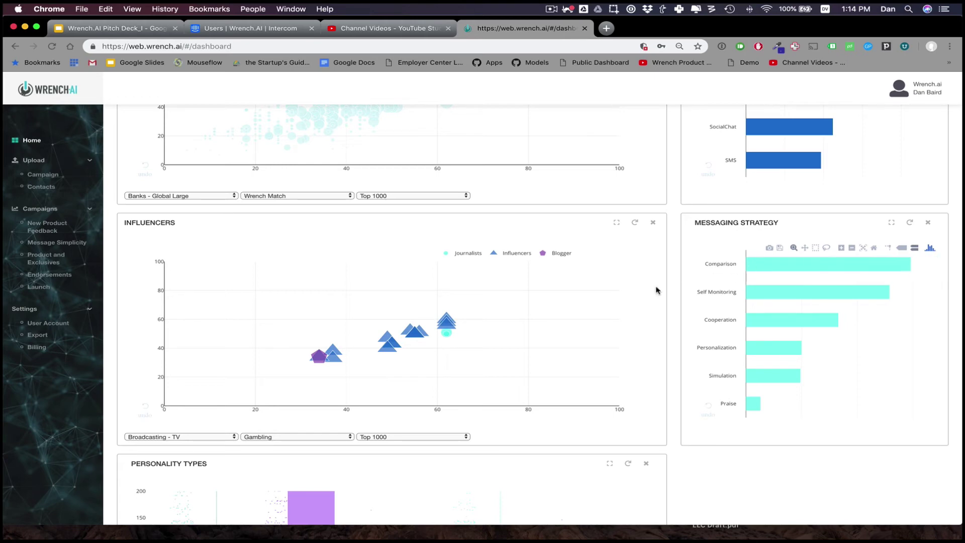
scroll(502, 311, "up", 3)
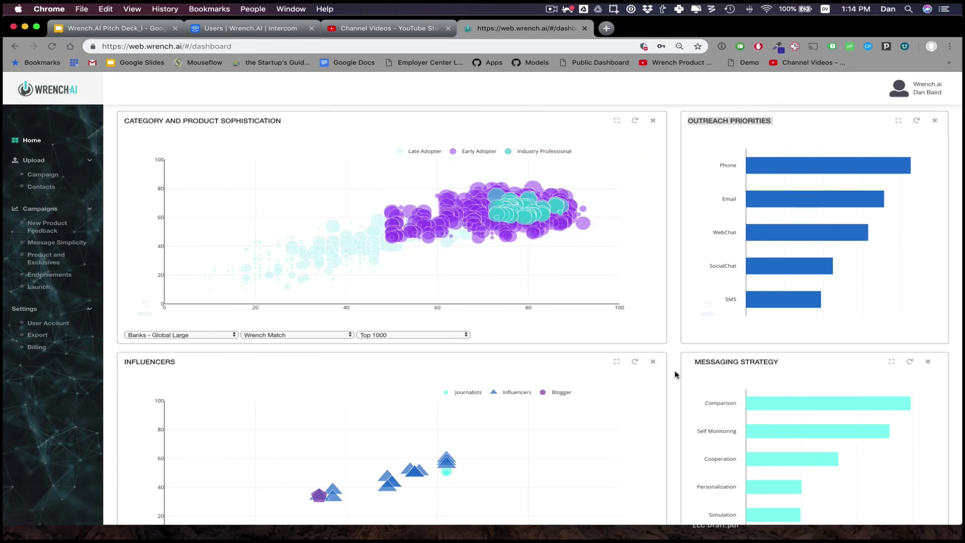
- Examine all the ranked approaches in the Messaging Strategy chart, from Comparison down to Praise
scroll(674, 374, "down", 5)
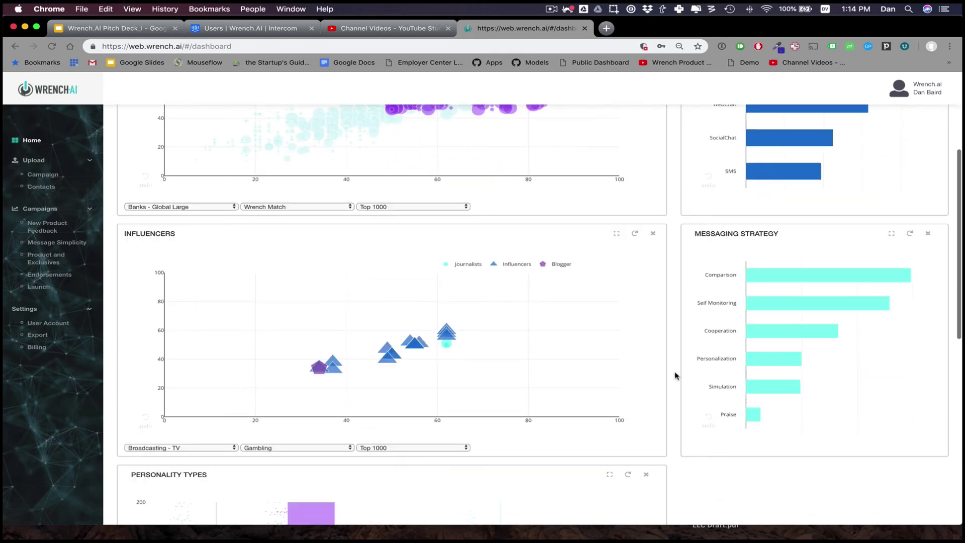
scroll(671, 374, "down", 1)
mouse_move(714, 279)
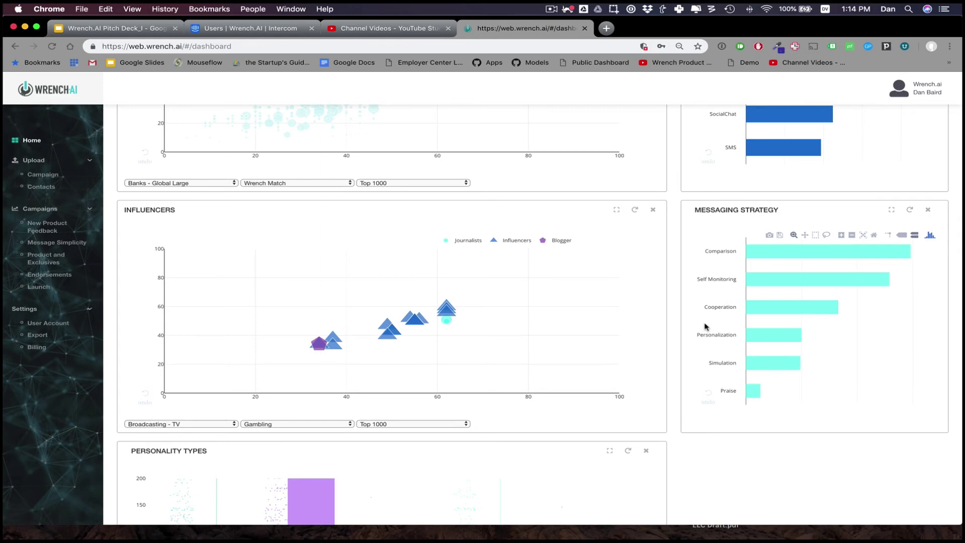
- Read the trait descriptions in the Personality Types chart from Openness to Neuroticism, and return to the Influencers and Messaging Strategy charts
scroll(703, 329, "down", 5)
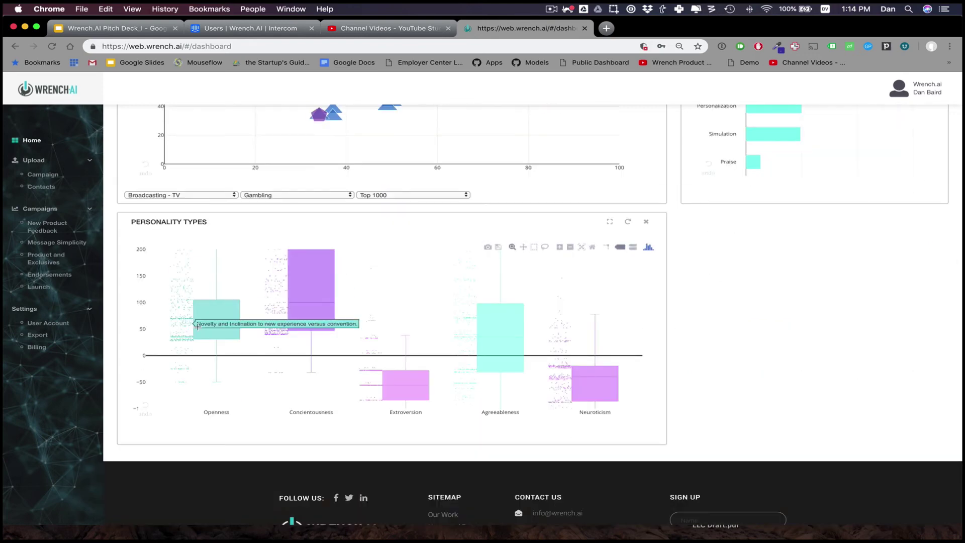
mouse_move(168, 323)
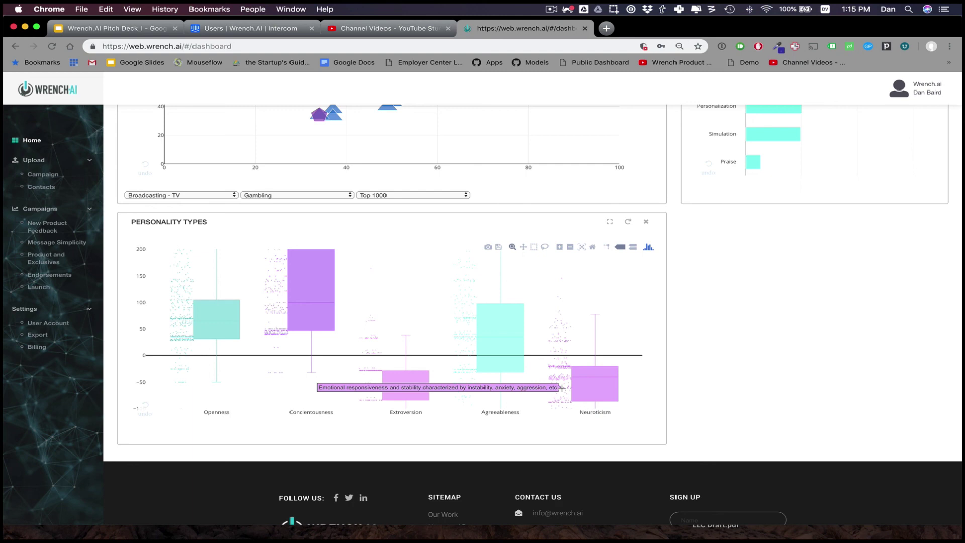
scroll(561, 388, "up", 5)
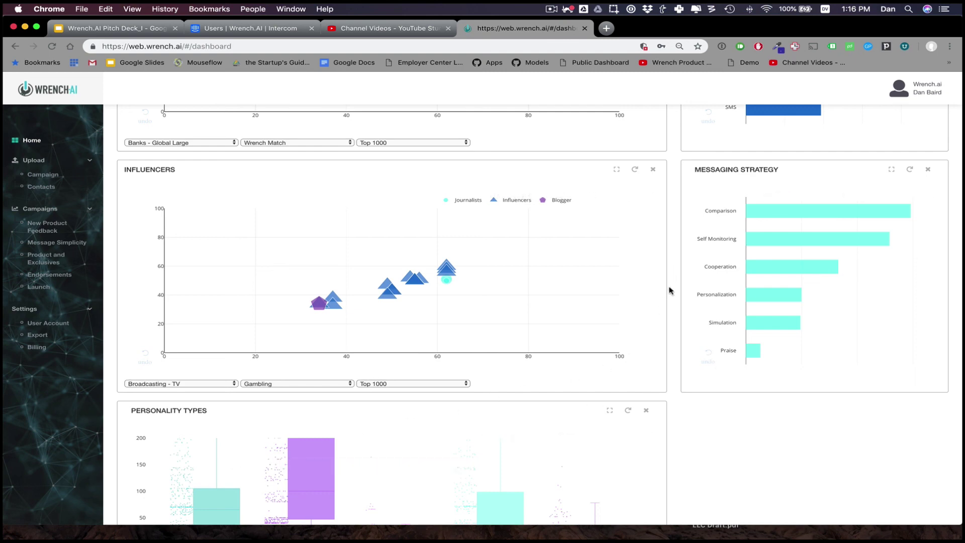
mouse_move(751, 242)
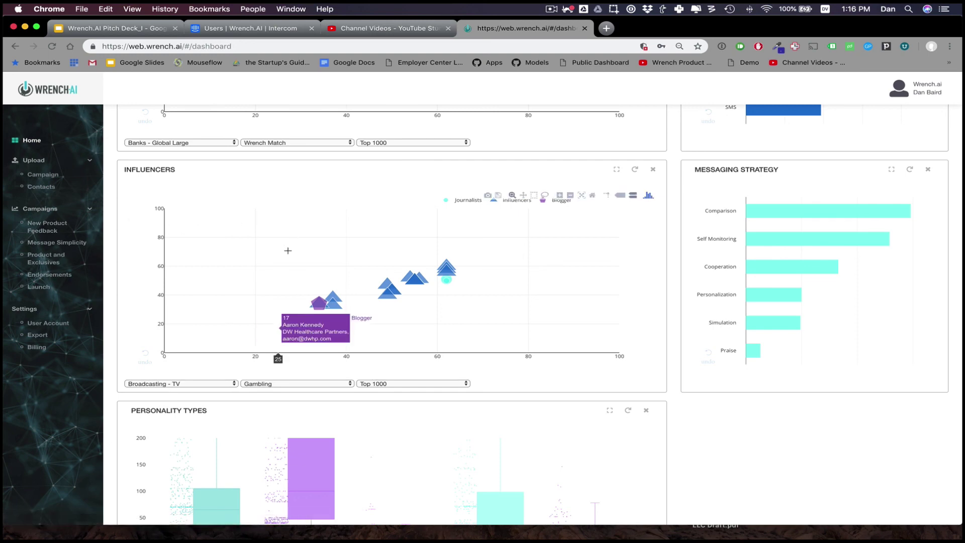
left_click(551, 9)
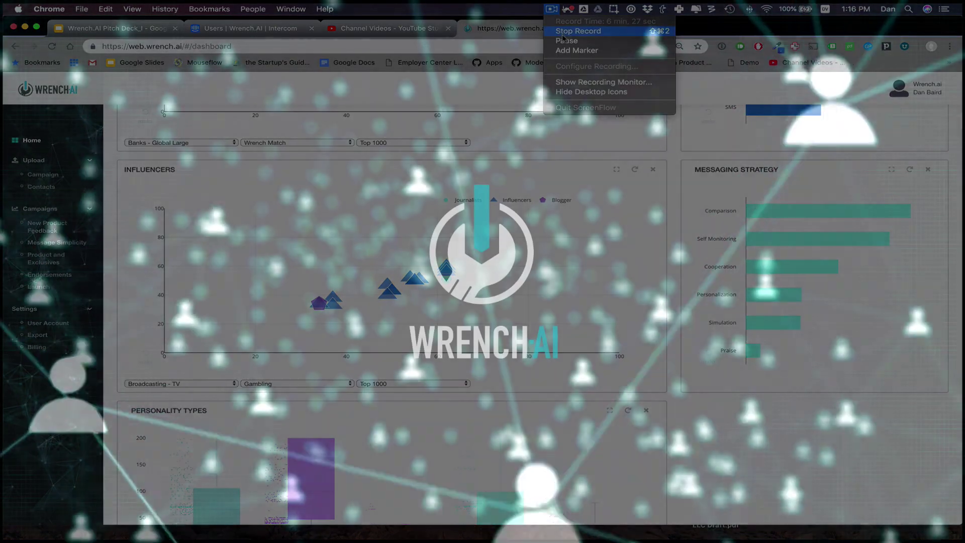